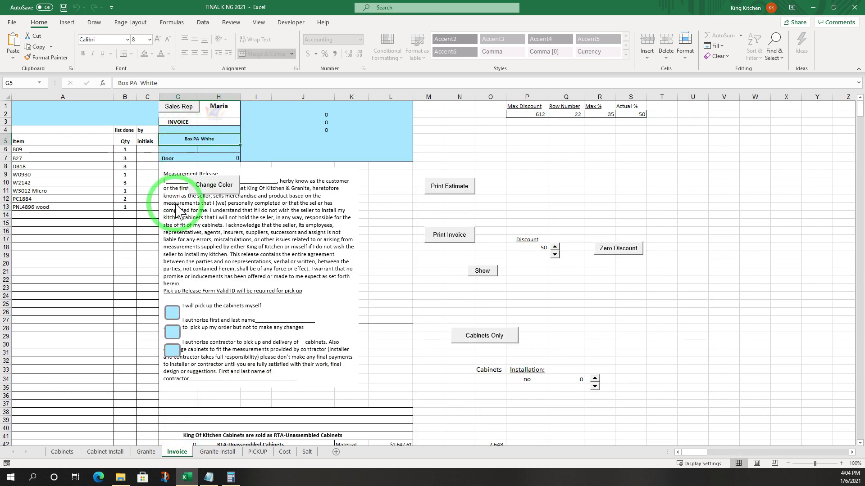
Step: Find the colour TWILIGHT PEARL ULTRA GLOSS UL in the Salt sheet's price list
{"action": "left_click", "coordinate": [308, 452]}
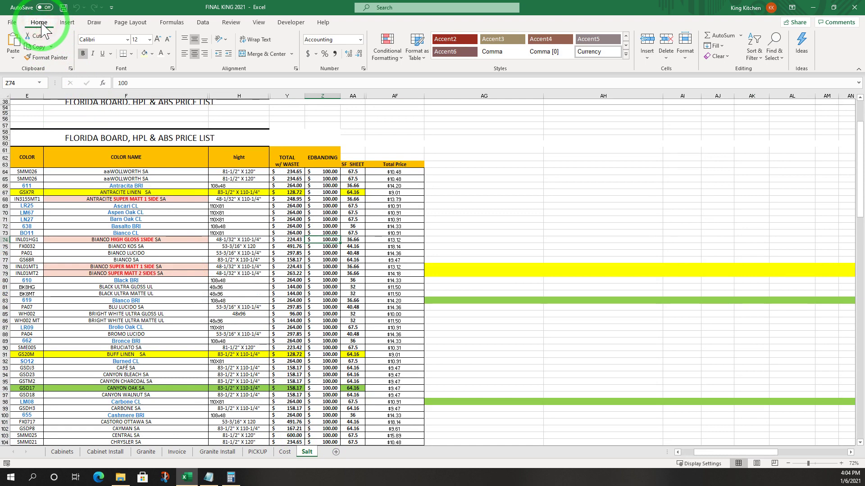
{"action": "left_click", "coordinate": [775, 44]}
{"action": "left_click", "coordinate": [777, 72]}
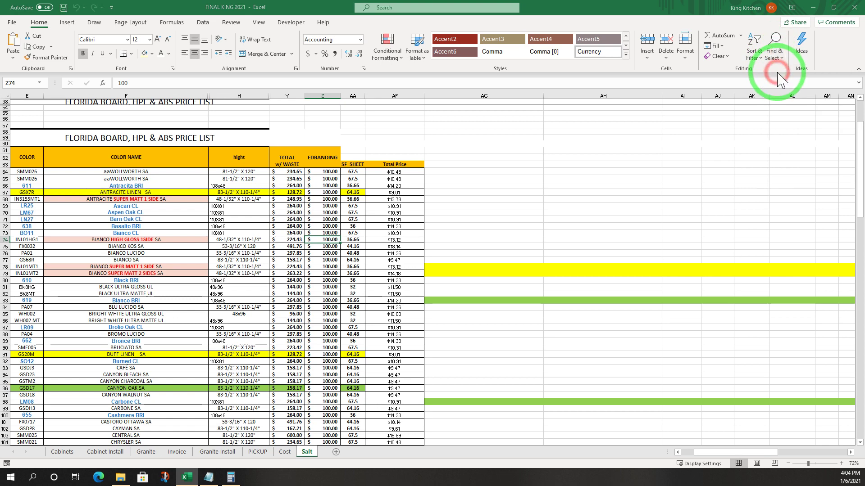
{"action": "left_click_drag", "start_coordinate": [658, 375], "coordinate": [246, 109]}
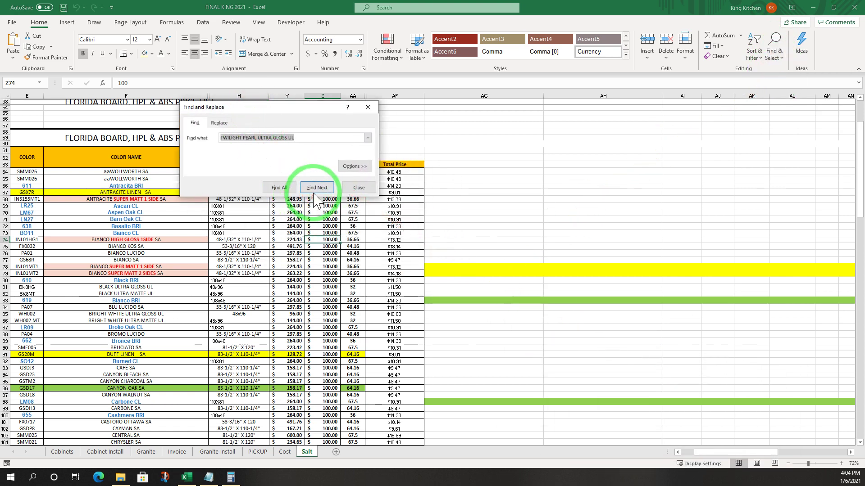
{"action": "left_click", "coordinate": [317, 188]}
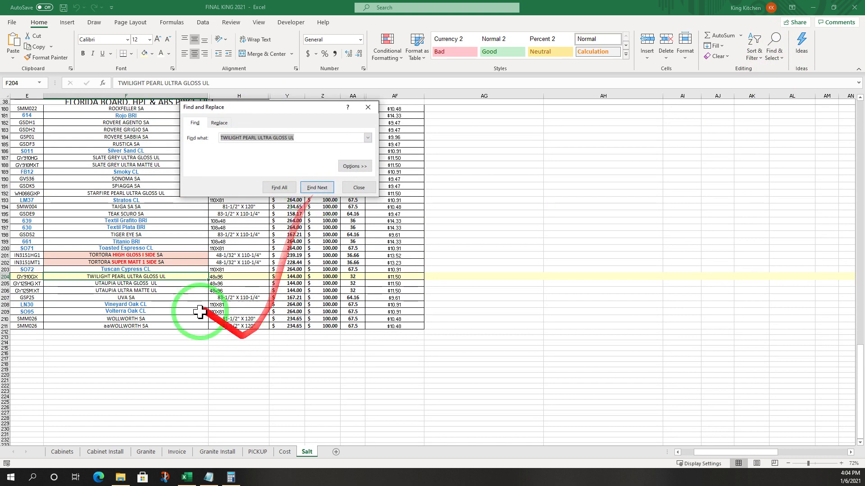
{"action": "left_click", "coordinate": [386, 276]}
{"action": "left_click", "coordinate": [368, 108]}
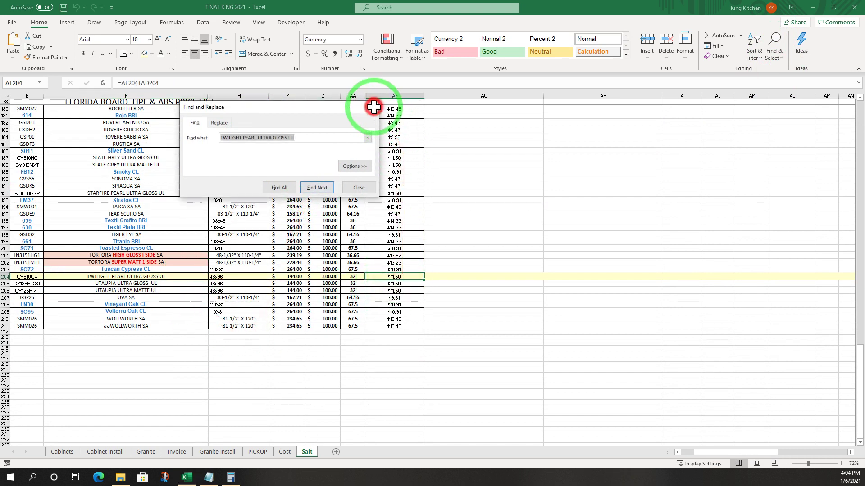
Step: Examine the TWILIGHT PEARL ULTRA GLOSS UL row's sheet size, cost with waste, edge banding, square feet per sheet and total price
{"action": "left_click", "coordinate": [296, 276]}
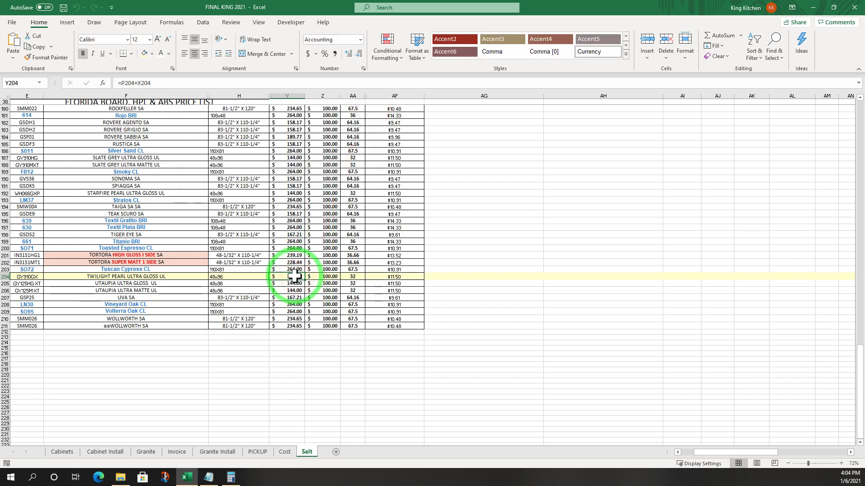
{"action": "left_click_drag", "start_coordinate": [293, 276], "coordinate": [387, 272]}
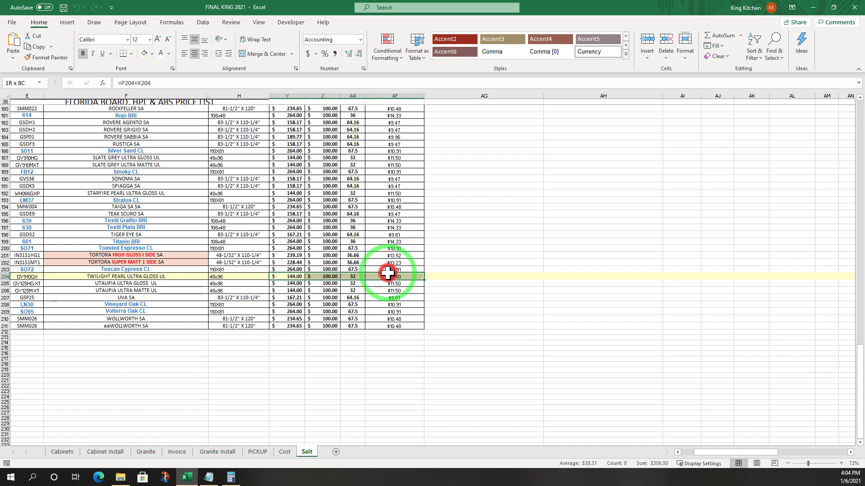
{"action": "left_click", "coordinate": [254, 276]}
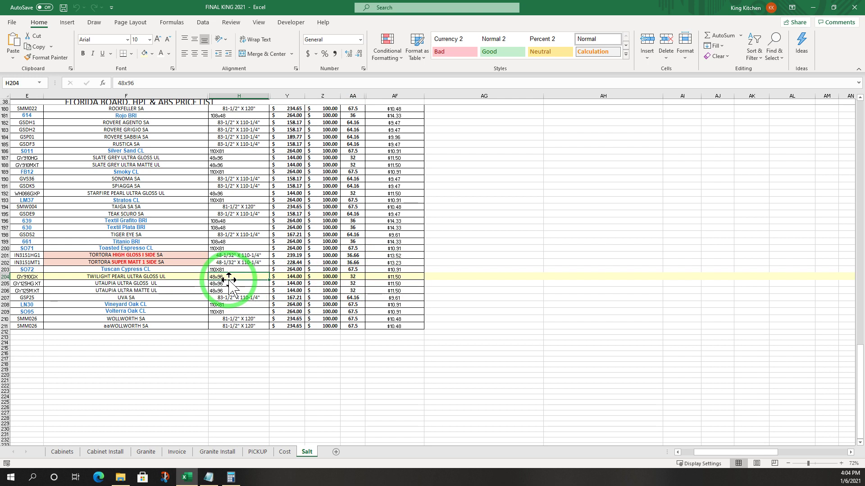
{"action": "left_click", "coordinate": [290, 276]}
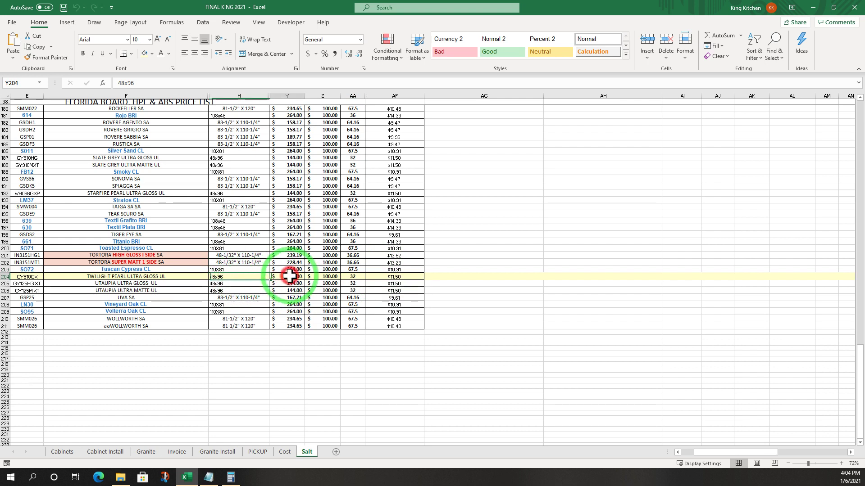
{"action": "left_click", "coordinate": [322, 276]}
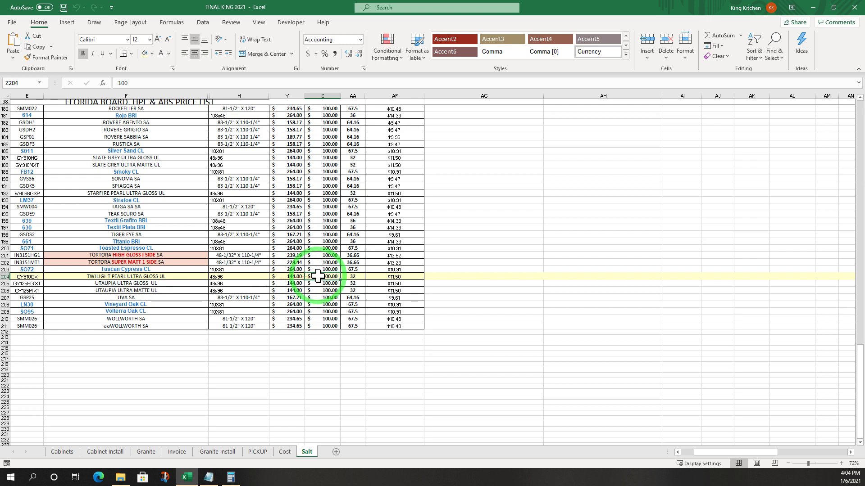
{"action": "left_click", "coordinate": [347, 277]}
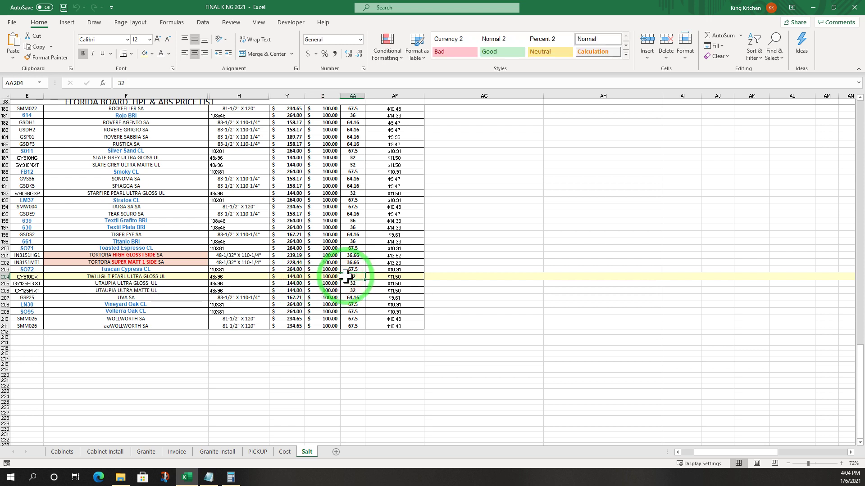
{"action": "left_click", "coordinate": [386, 276]}
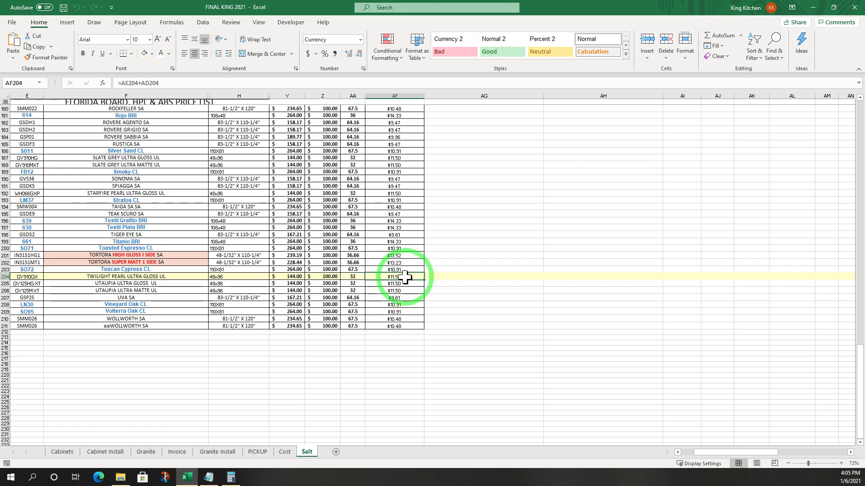
{"action": "left_click", "coordinate": [407, 277]}
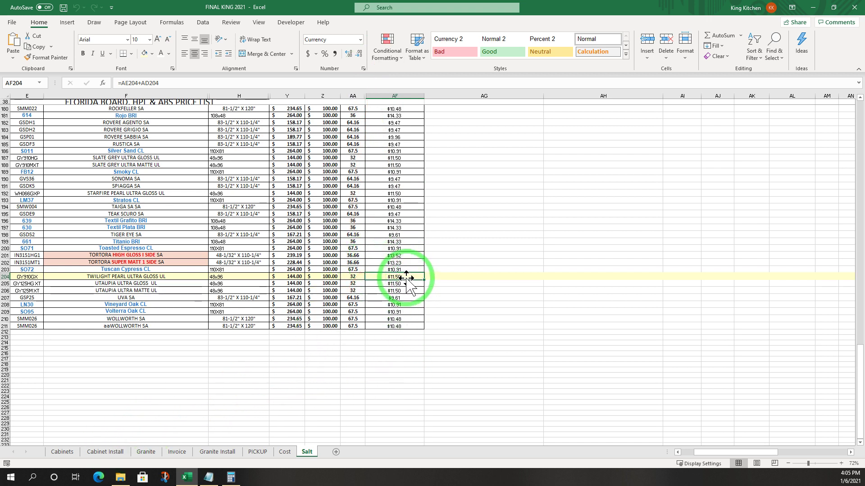
Step: Copy the colour name TWILIGHT PEARL ULTRA GLOSS UL from cell F204
{"action": "double_click", "coordinate": [142, 276]}
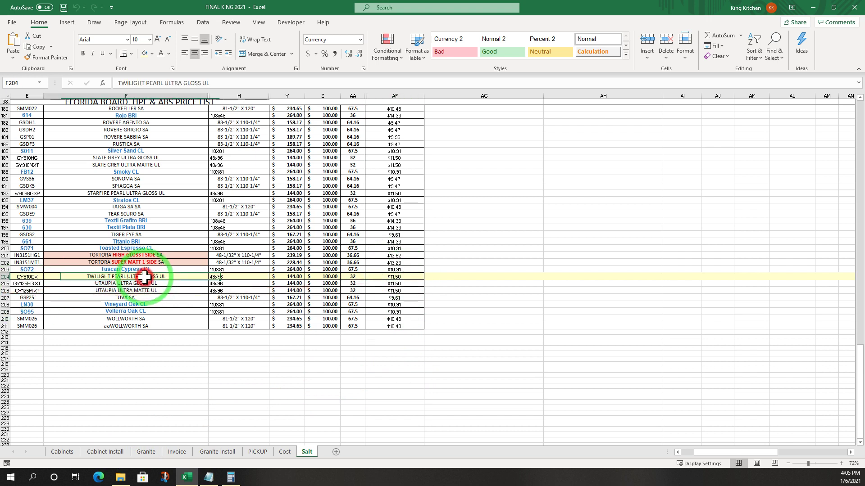
{"action": "left_click_drag", "start_coordinate": [172, 276], "coordinate": [73, 288]}
{"action": "key", "text": "ctrl+c"}
{"action": "left_click", "coordinate": [110, 304]}
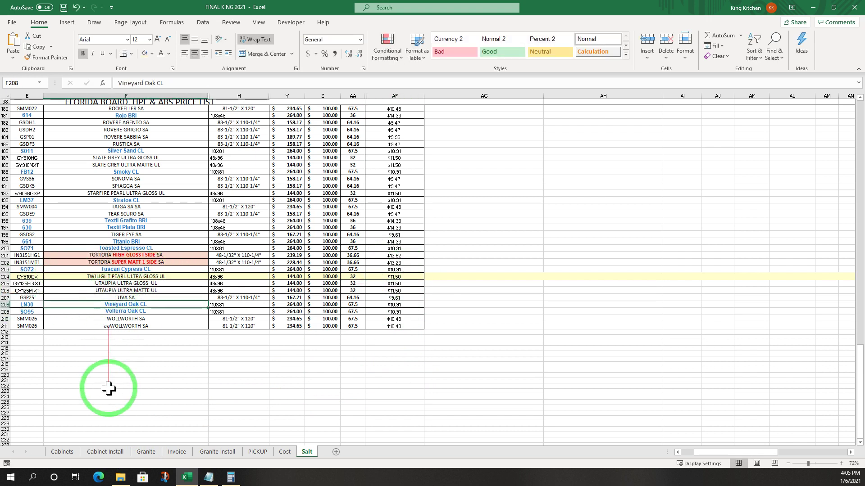
Step: In the Cabinets sheet's orange upgrade row 18, enter a price of 111 and paste the copied colour name as the item
{"action": "left_click", "coordinate": [63, 453]}
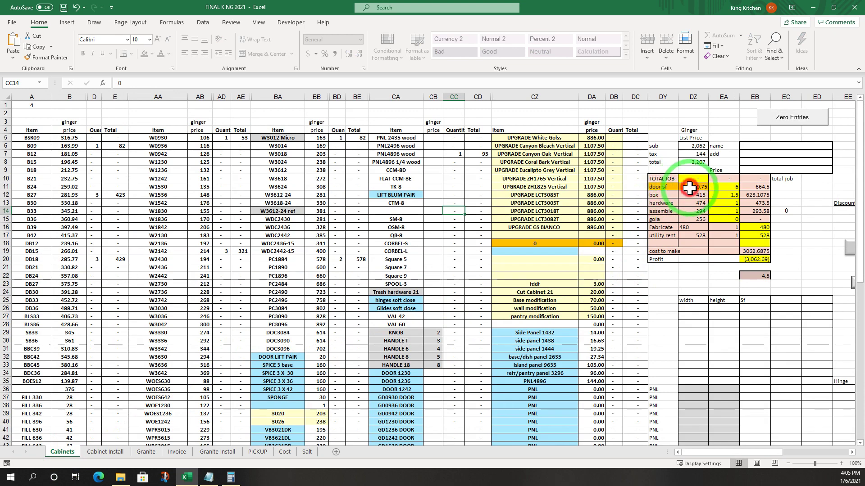
{"action": "left_click", "coordinate": [602, 243]}
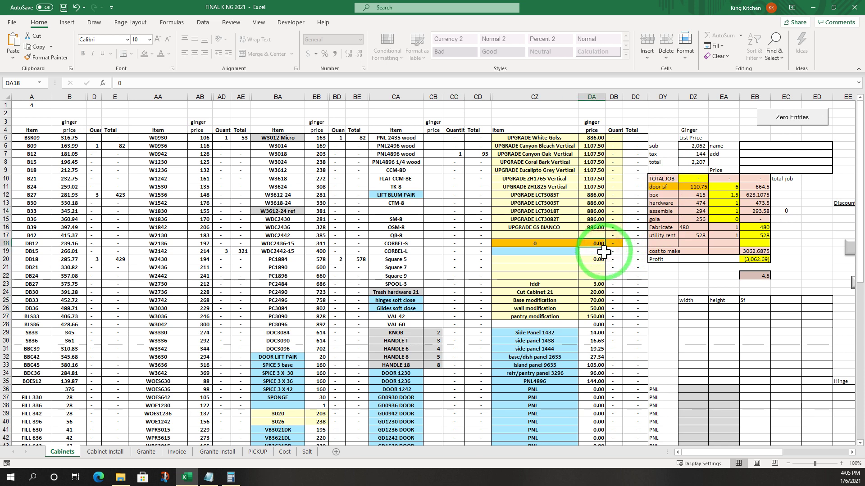
{"action": "type", "text": "111"}
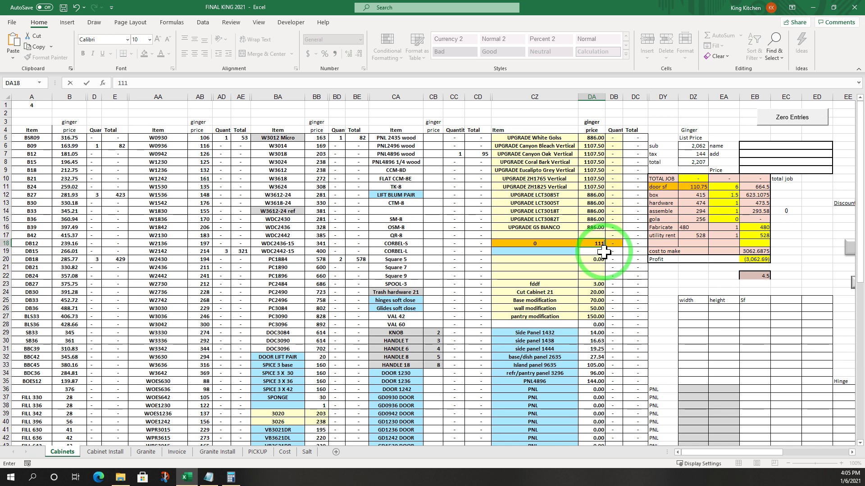
{"action": "double_click", "coordinate": [532, 244]}
{"action": "key", "text": "ctrl+v"}
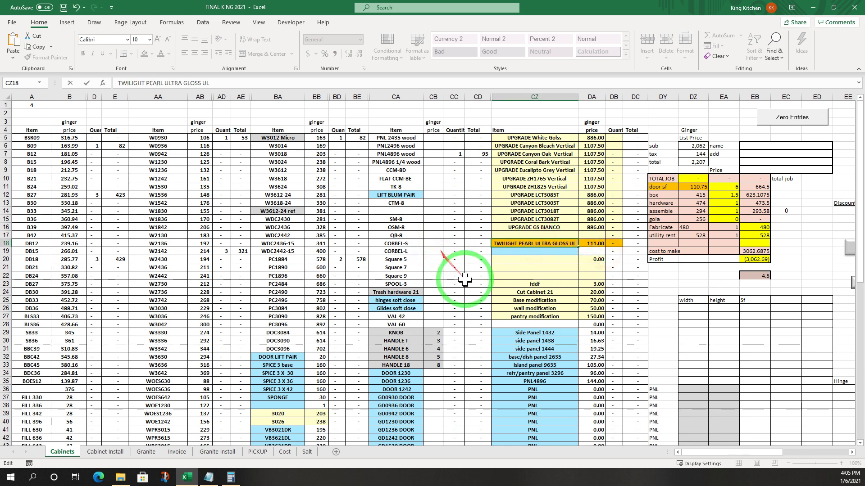
{"action": "left_click", "coordinate": [538, 275]}
Step: Set the quantity of the TWILIGHT PEARL ULTRA GLOSS UL upgrade to 11.5
{"action": "left_click", "coordinate": [609, 244]}
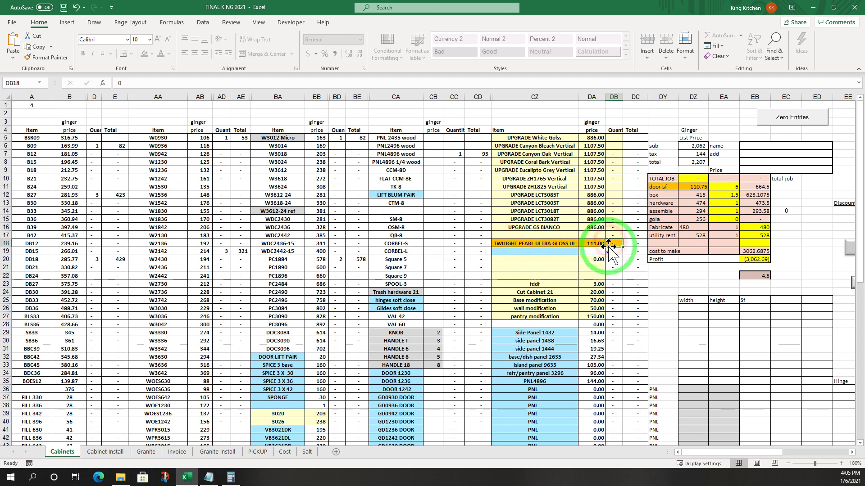
{"action": "type", "text": "110"}
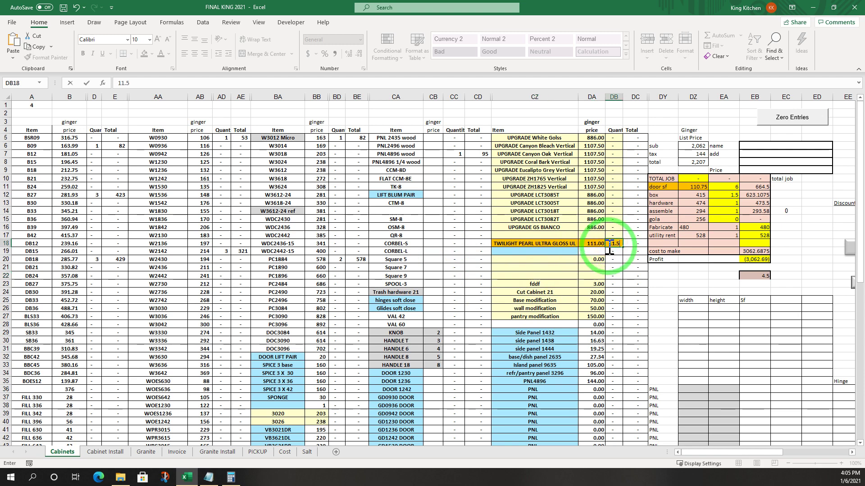
{"action": "type", "text": ".75"}
{"action": "left_click", "coordinate": [675, 218]}
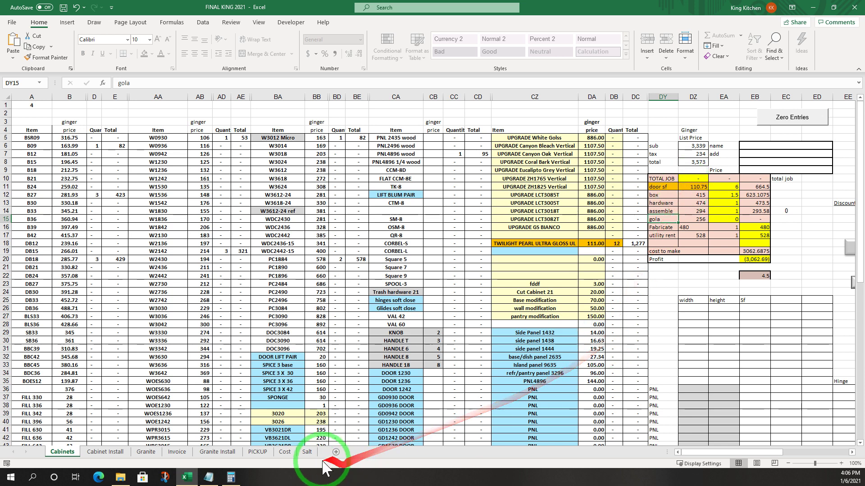
Step: Compare the colour's sheet cost, edge banding and square feet in the Salt sheet with the door figures in the Cabinets sheet
{"action": "left_click", "coordinate": [303, 453]}
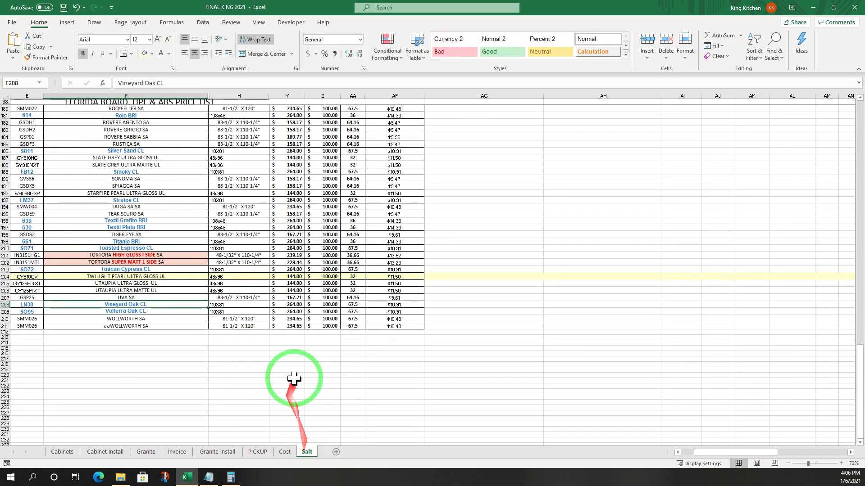
{"action": "left_click", "coordinate": [301, 276]}
{"action": "left_click_drag", "start_coordinate": [301, 276], "coordinate": [382, 276]}
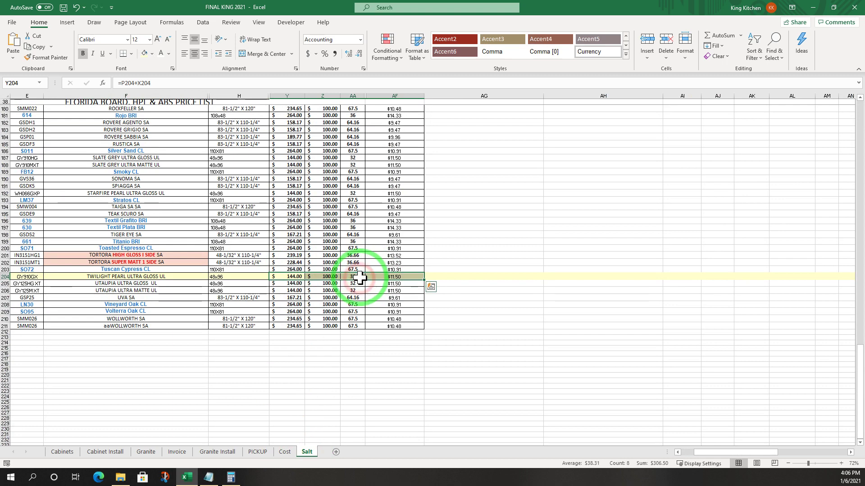
{"action": "left_click", "coordinate": [361, 278]}
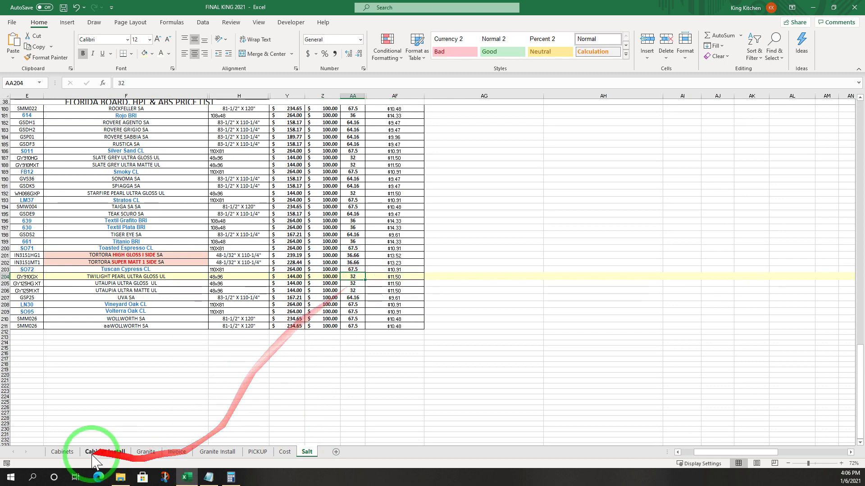
{"action": "left_click", "coordinate": [68, 452]}
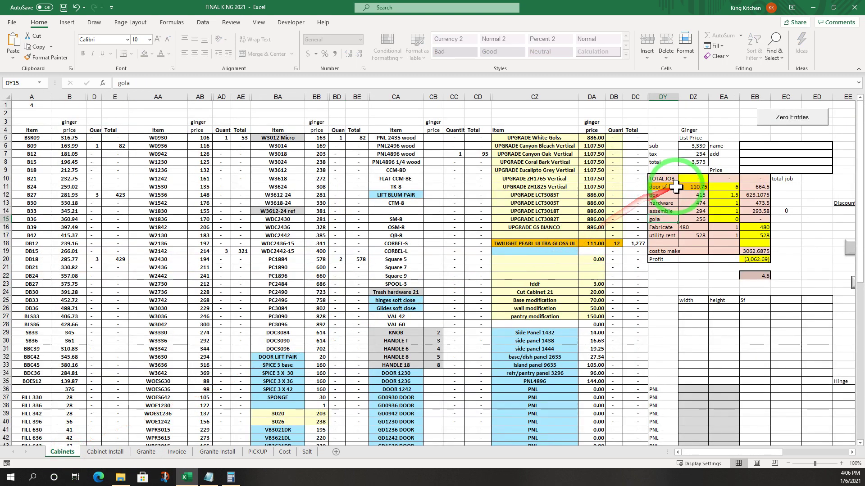
{"action": "left_click", "coordinate": [692, 179]}
{"action": "left_click", "coordinate": [307, 454]}
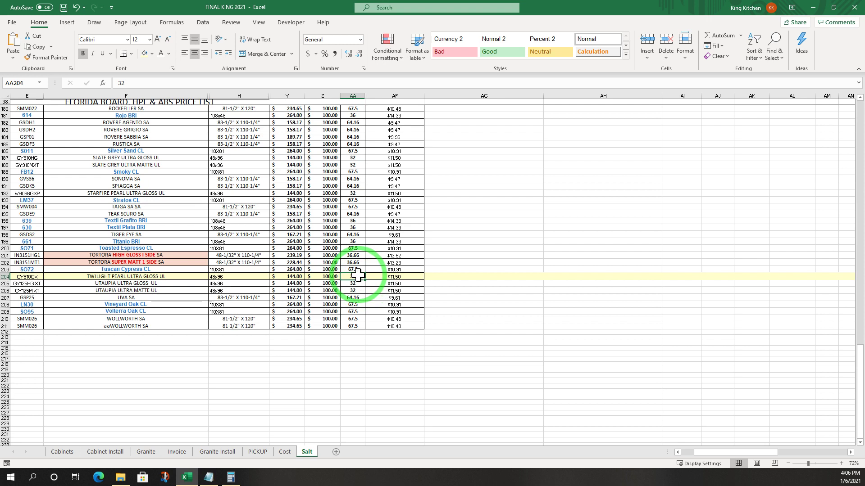
{"action": "left_click", "coordinate": [288, 277]}
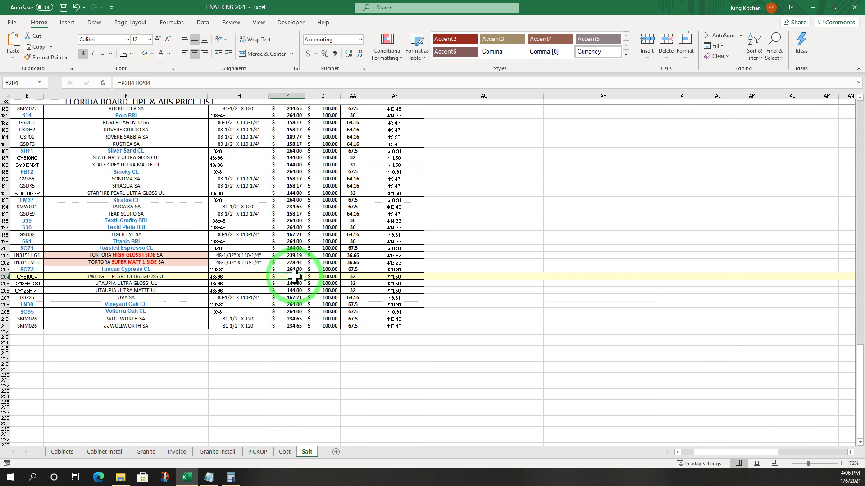
{"action": "left_click", "coordinate": [325, 276]}
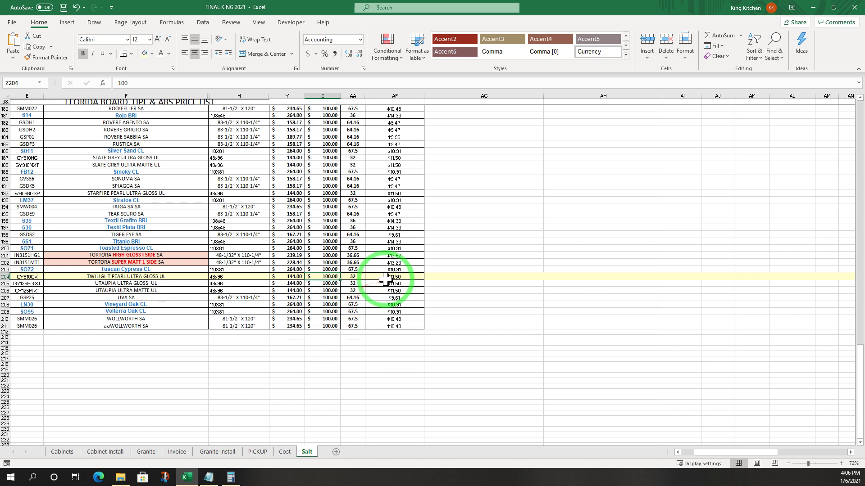
{"action": "left_click", "coordinate": [231, 479]}
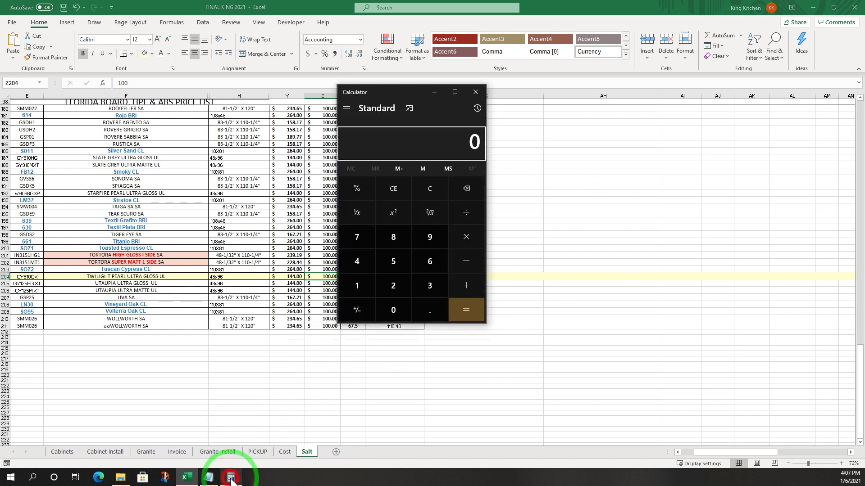
{"action": "left_click", "coordinate": [366, 240]}
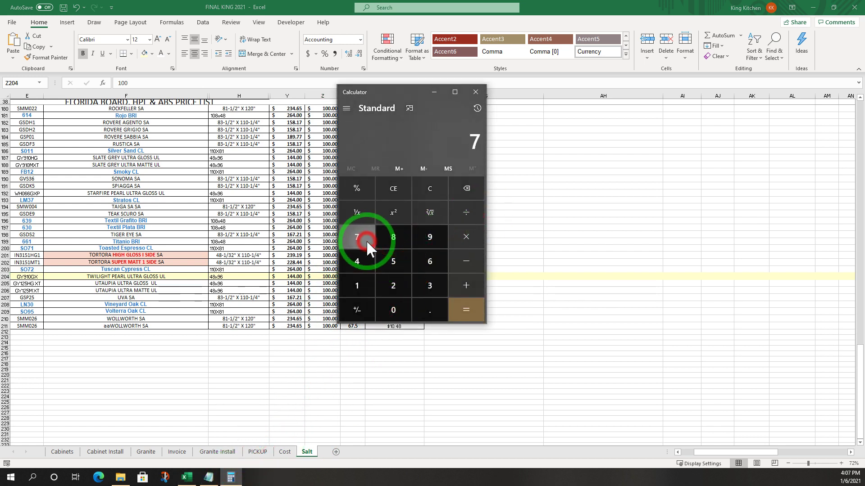
{"action": "left_click", "coordinate": [469, 190]}
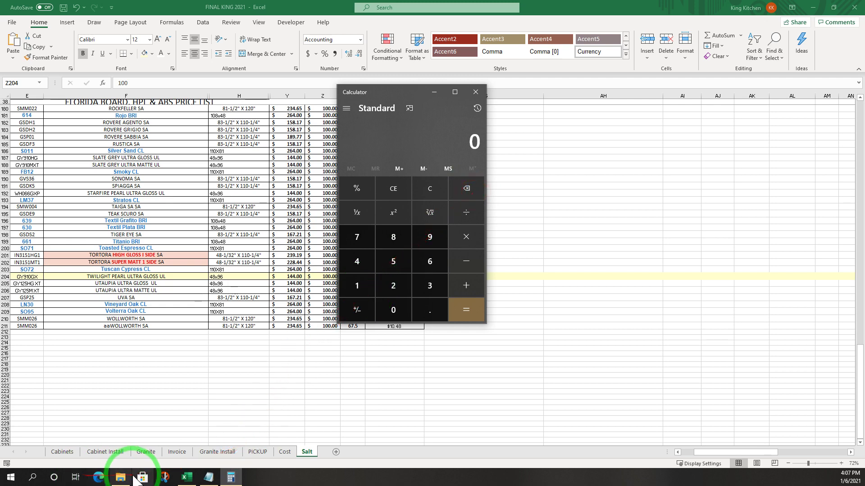
Step: Return to the Cabinets sheet and, in the calculator, subtract 776 from the upgrade total of 1277
{"action": "left_click", "coordinate": [68, 453]}
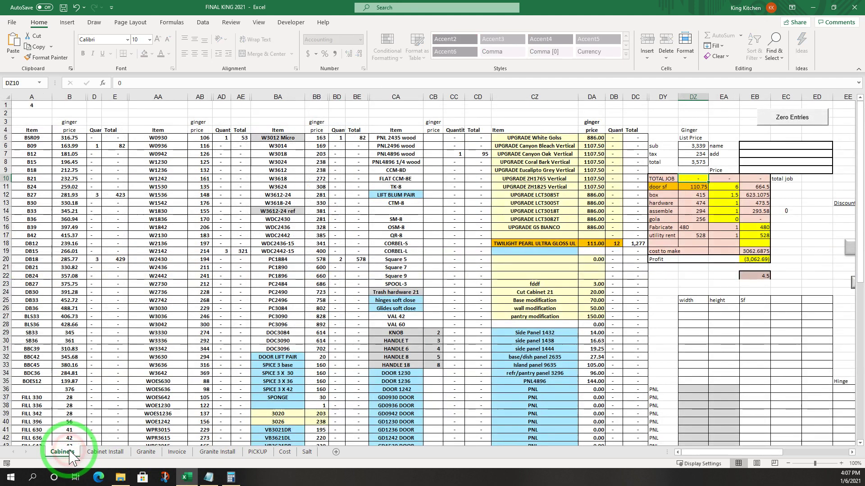
{"action": "left_click", "coordinate": [231, 478]}
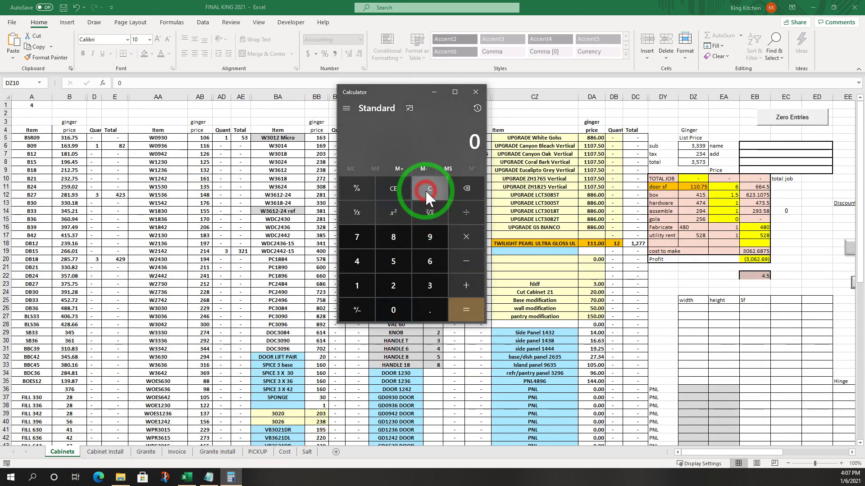
{"action": "left_click", "coordinate": [356, 284]}
{"action": "left_click", "coordinate": [389, 281]}
{"action": "left_click", "coordinate": [363, 242]}
{"action": "left_click", "coordinate": [363, 243]}
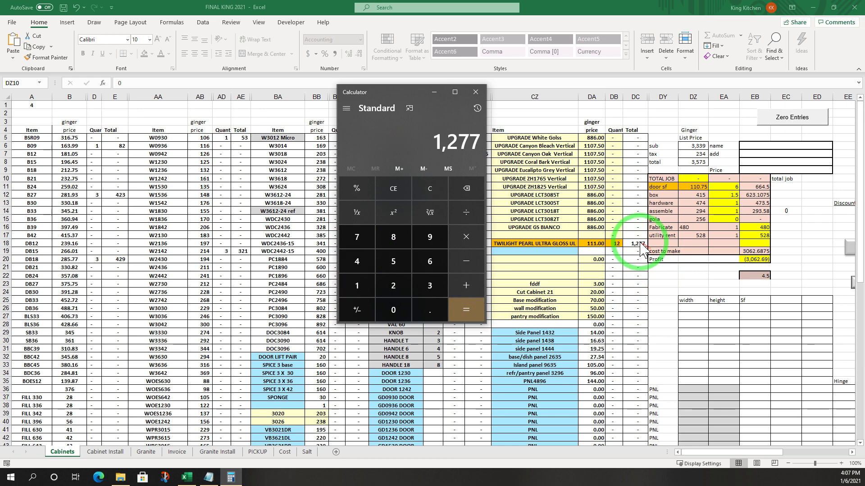
{"action": "left_click", "coordinate": [464, 260]}
{"action": "left_click", "coordinate": [362, 229]}
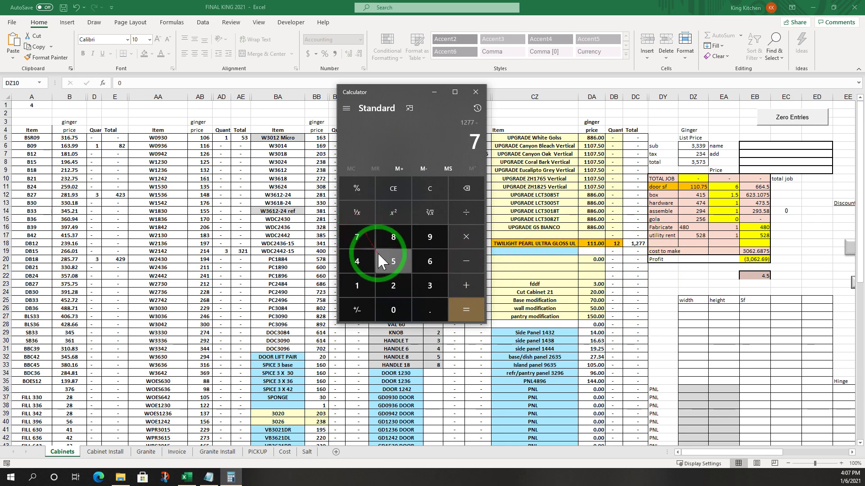
{"action": "left_click", "coordinate": [365, 237]}
{"action": "left_click", "coordinate": [422, 261]}
{"action": "left_click", "coordinate": [466, 309]}
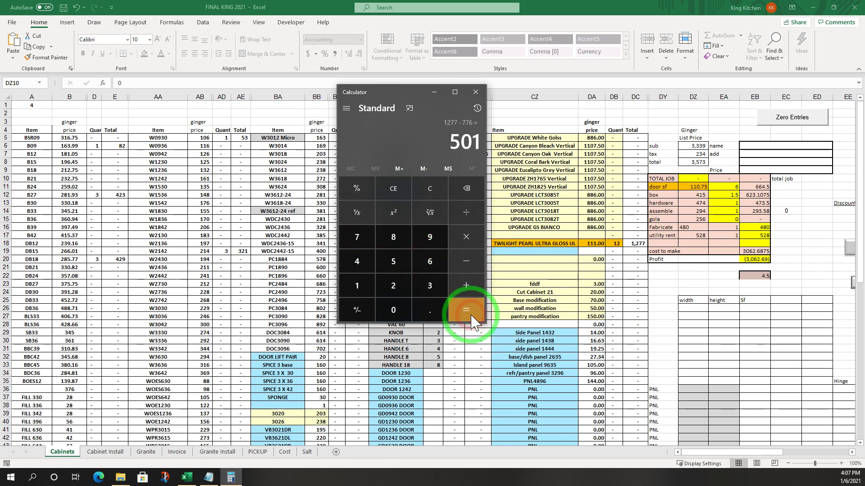
Step: Move the calculator clear of the upgrade rows to review its result, and close it
{"action": "double_click", "coordinate": [465, 143]}
{"action": "left_click_drag", "start_coordinate": [402, 87], "coordinate": [267, 231]}
{"action": "left_click", "coordinate": [318, 293]}
{"action": "left_click", "coordinate": [316, 290]}
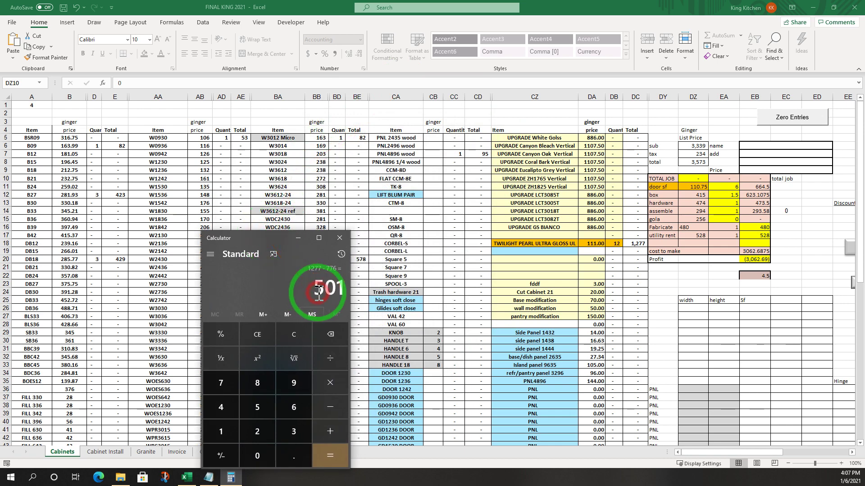
{"action": "left_click", "coordinate": [340, 238]}
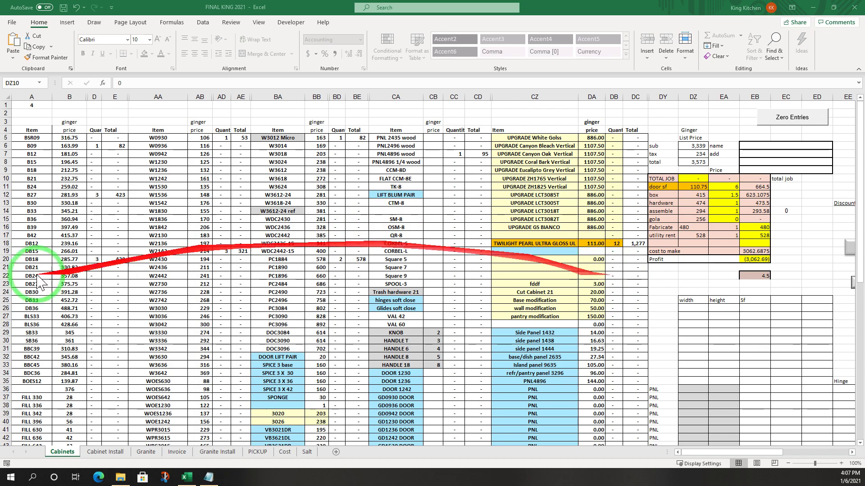